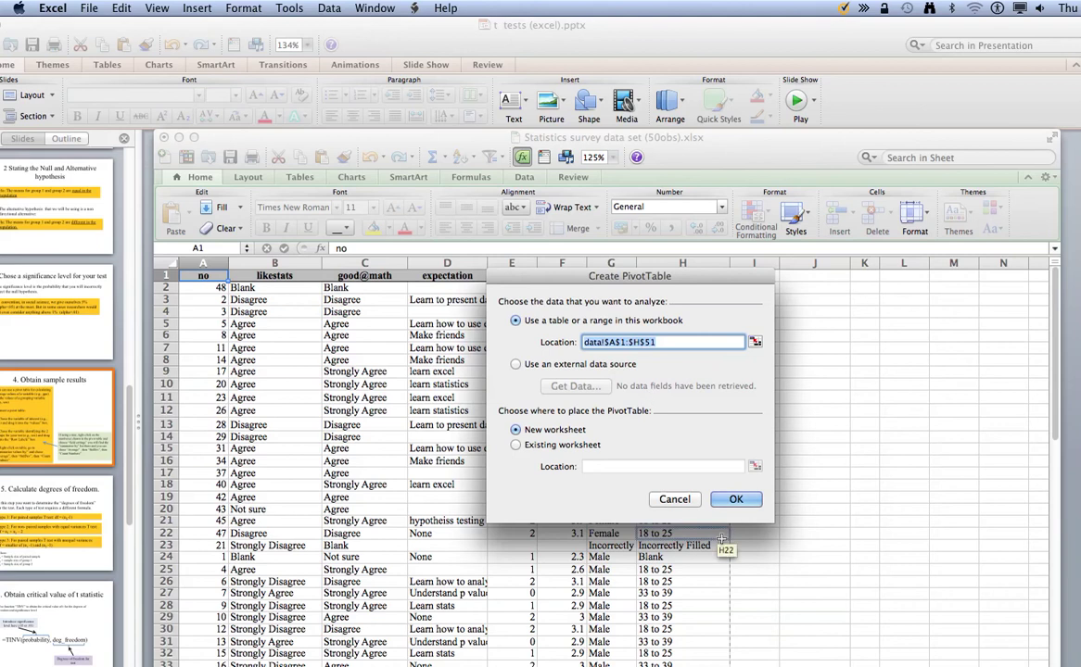
Create the PivotTable from data!$A$1:$H$51 on the existing TTEST worksheet at cell I7
left_click(516, 446)
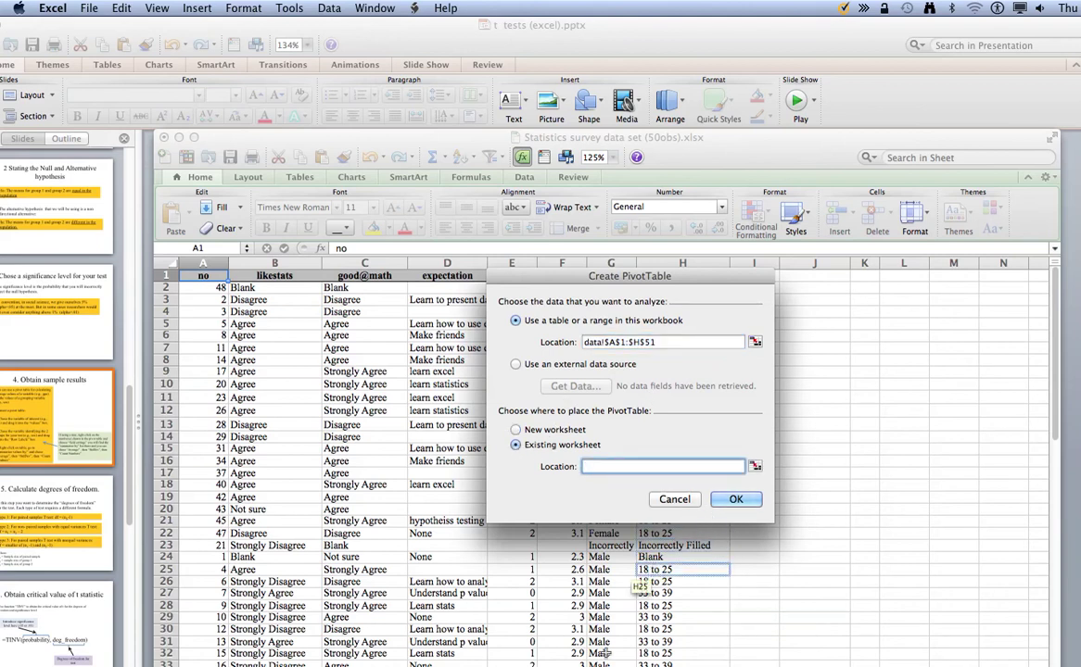
left_click(384, 663)
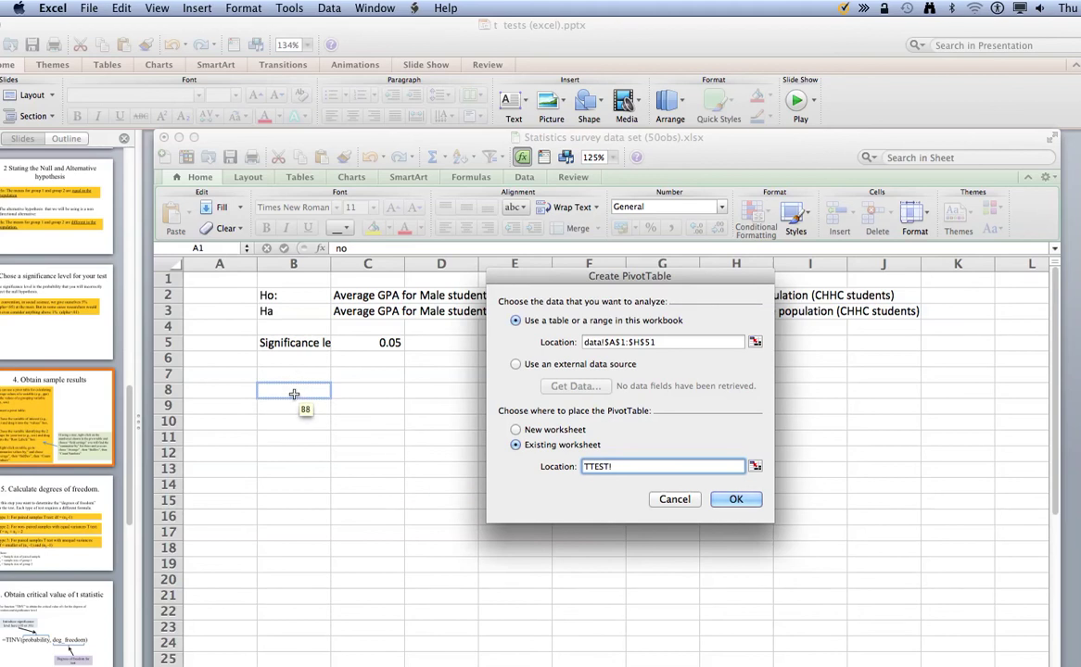
left_click(800, 374)
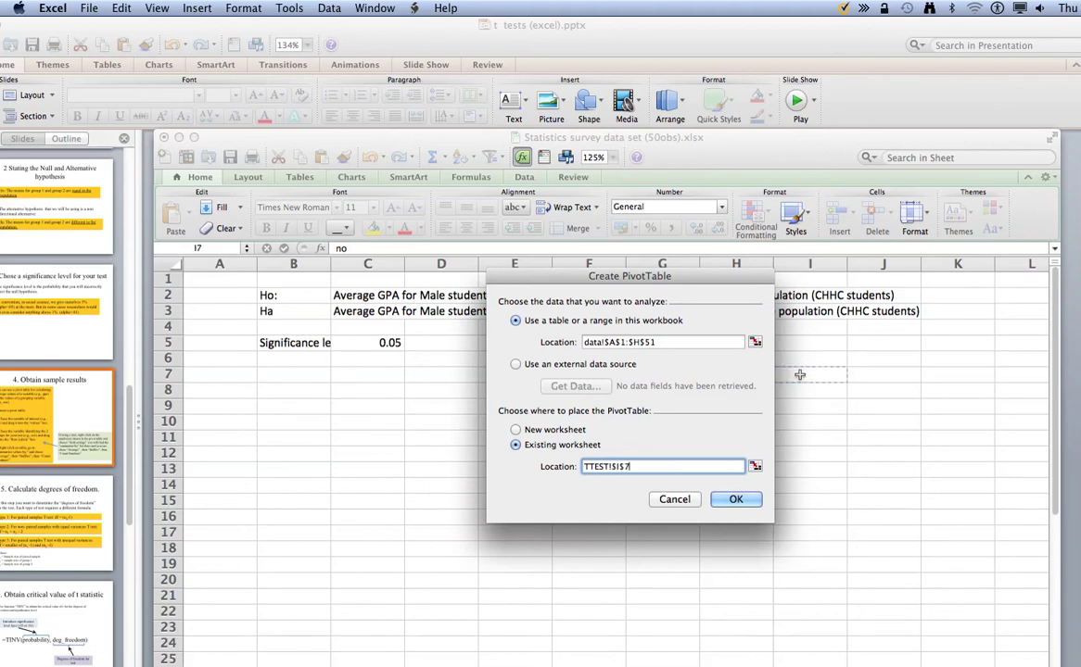
left_click(739, 499)
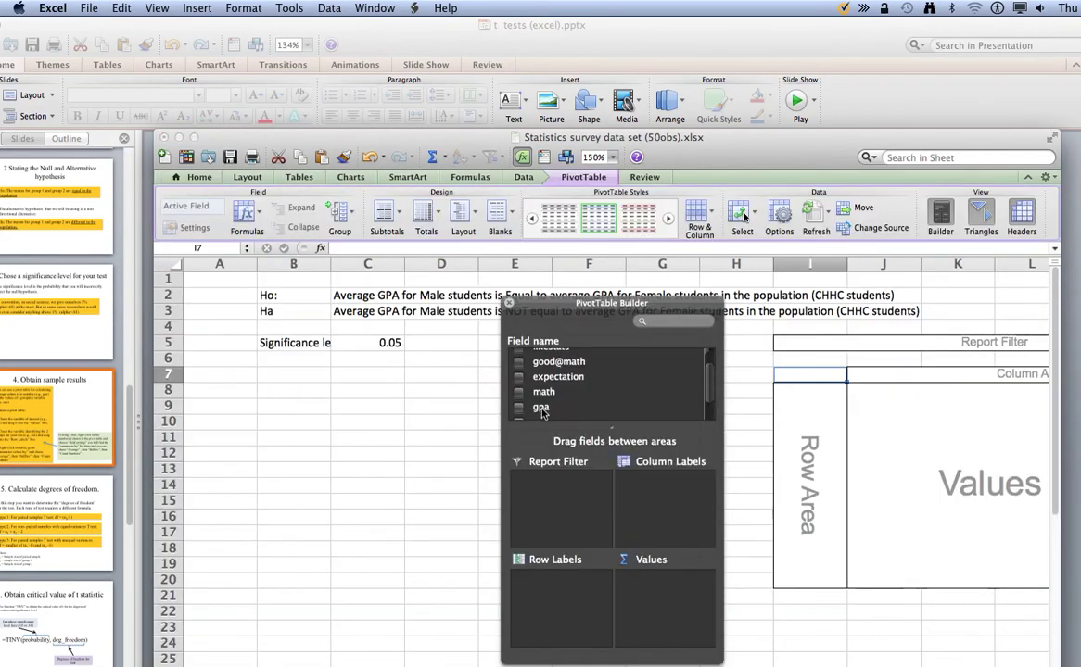
Add gpa to the PivotTable's values and sex to its row labels, and close the PivotTable Builder
left_click_drag(542, 414, 664, 599)
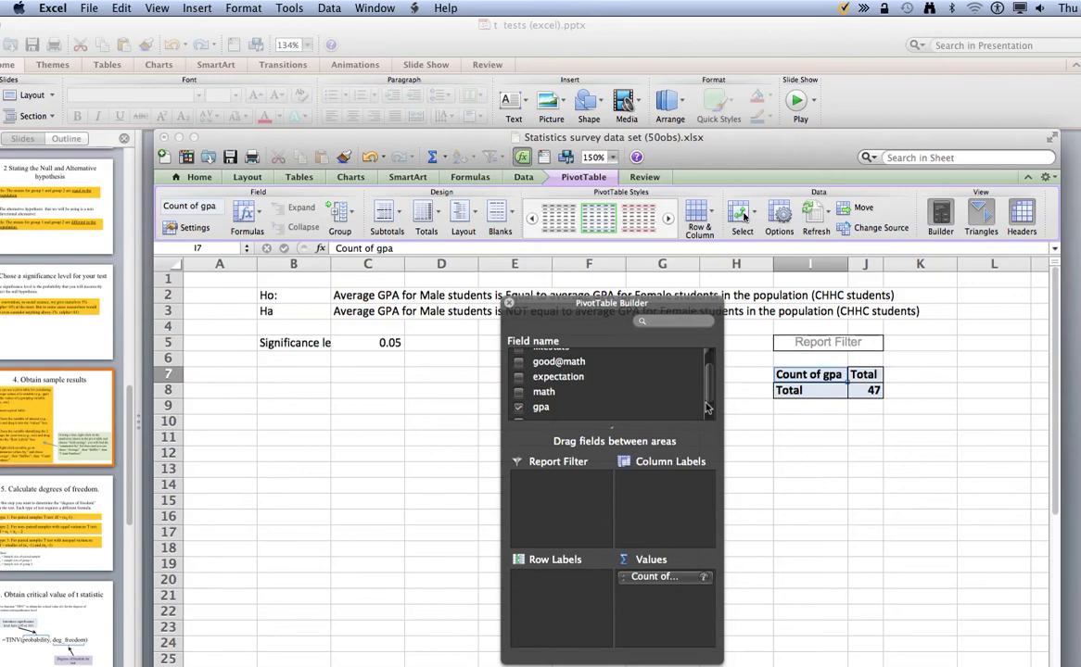
scroll(709, 401, "up", 2)
left_click_drag(710, 390, 715, 416)
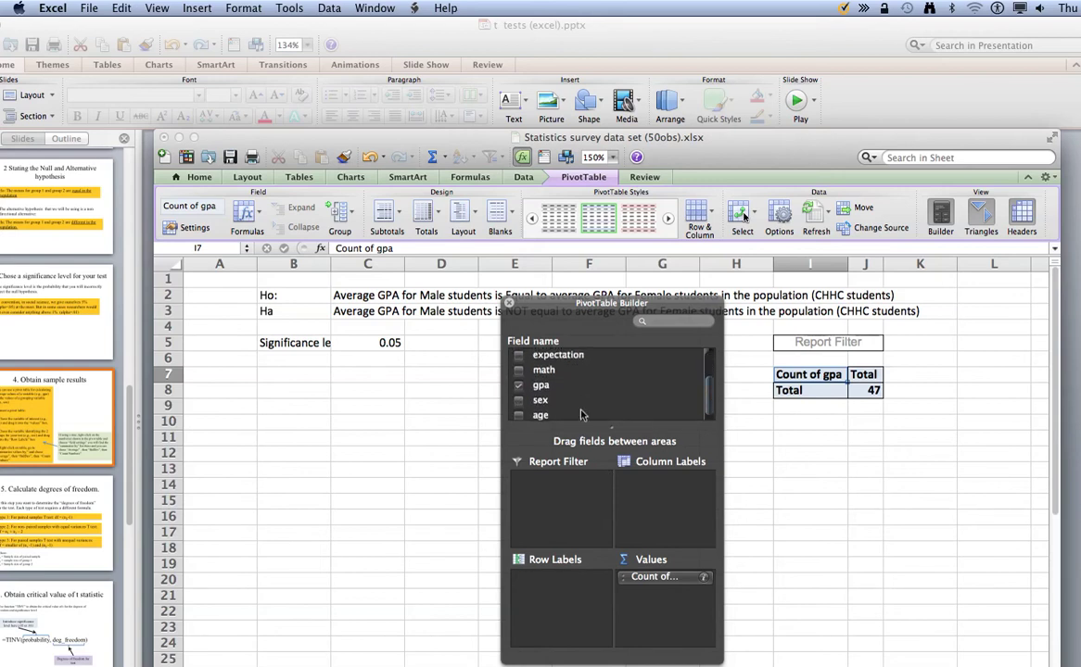
left_click_drag(542, 405, 559, 603)
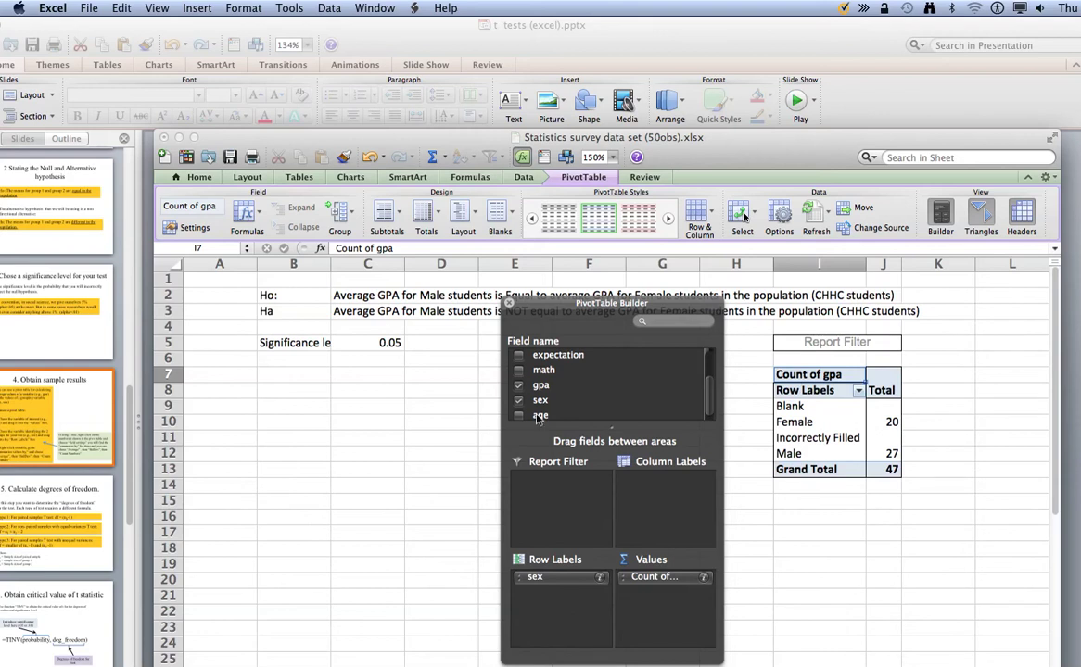
left_click(510, 303)
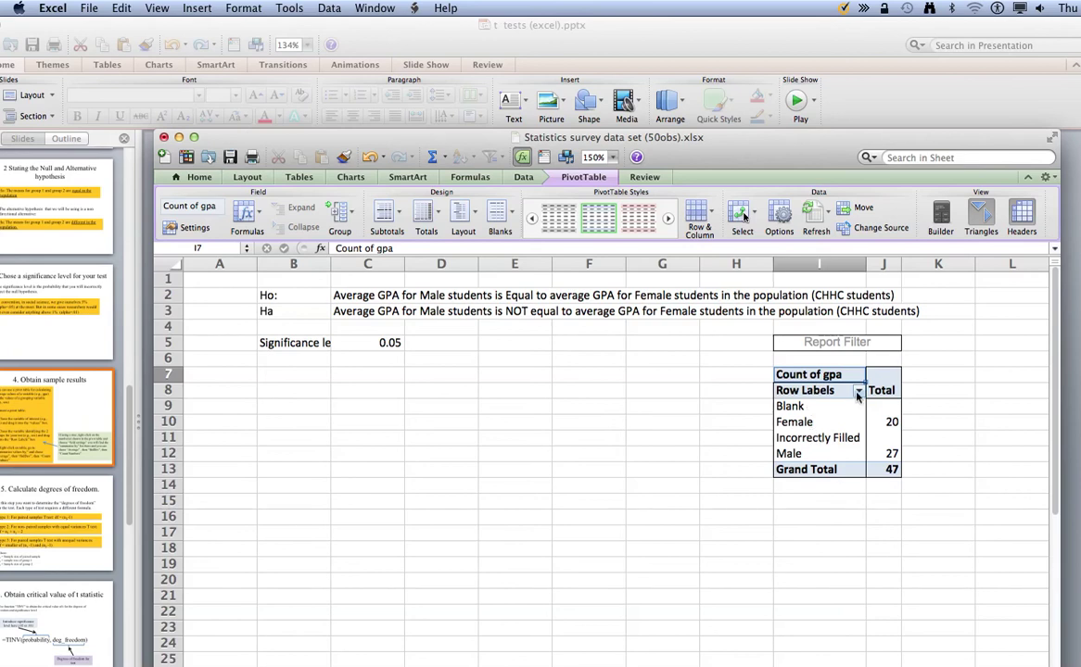
Filter the PivotTable's sex row labels to exclude Blank and Incorrectly Filled
left_click(859, 392)
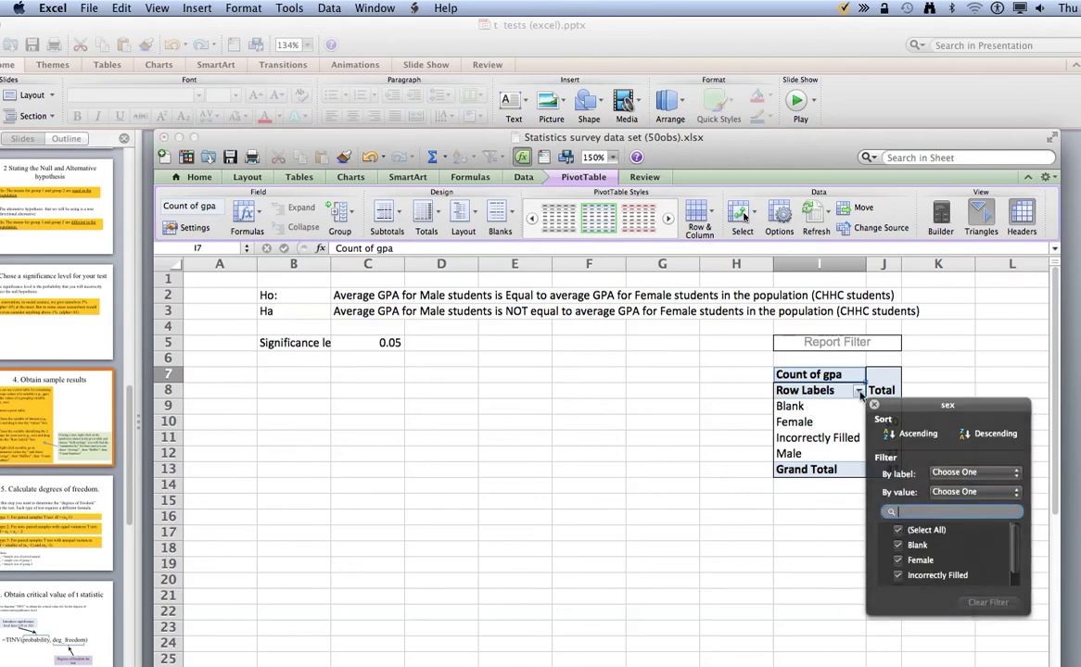
left_click(897, 545)
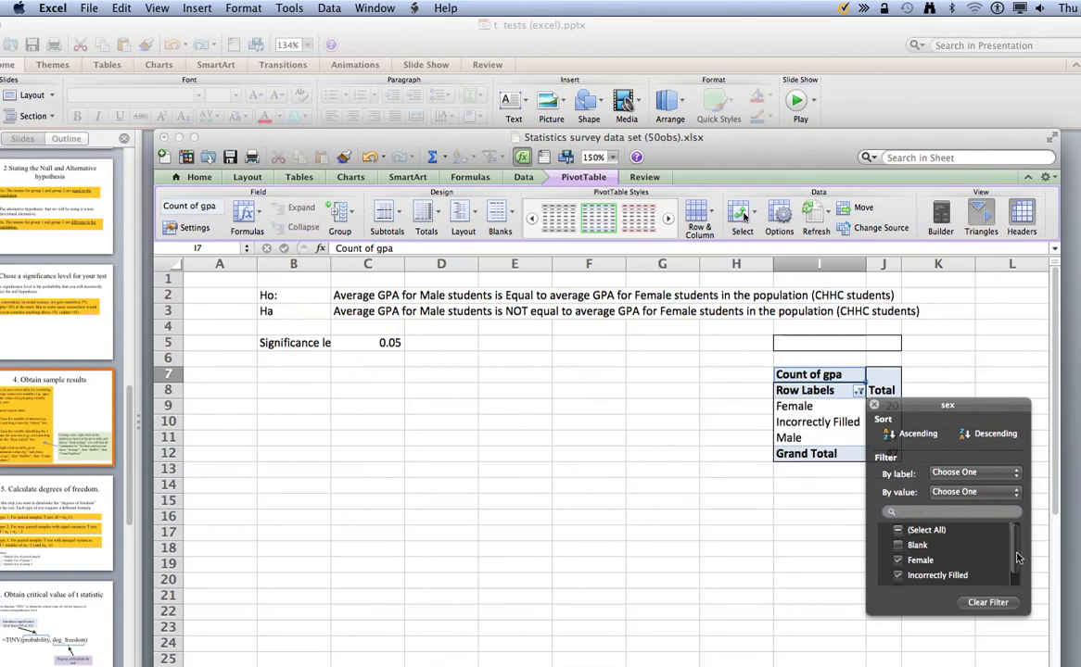
scroll(1017, 557, "down", 1)
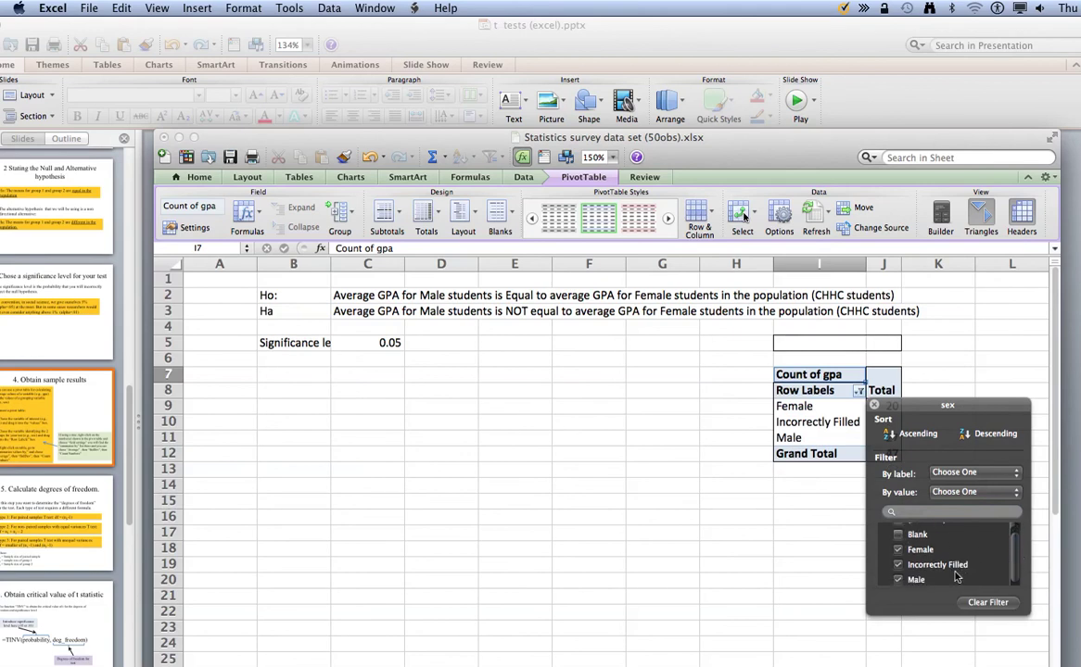
left_click(897, 565)
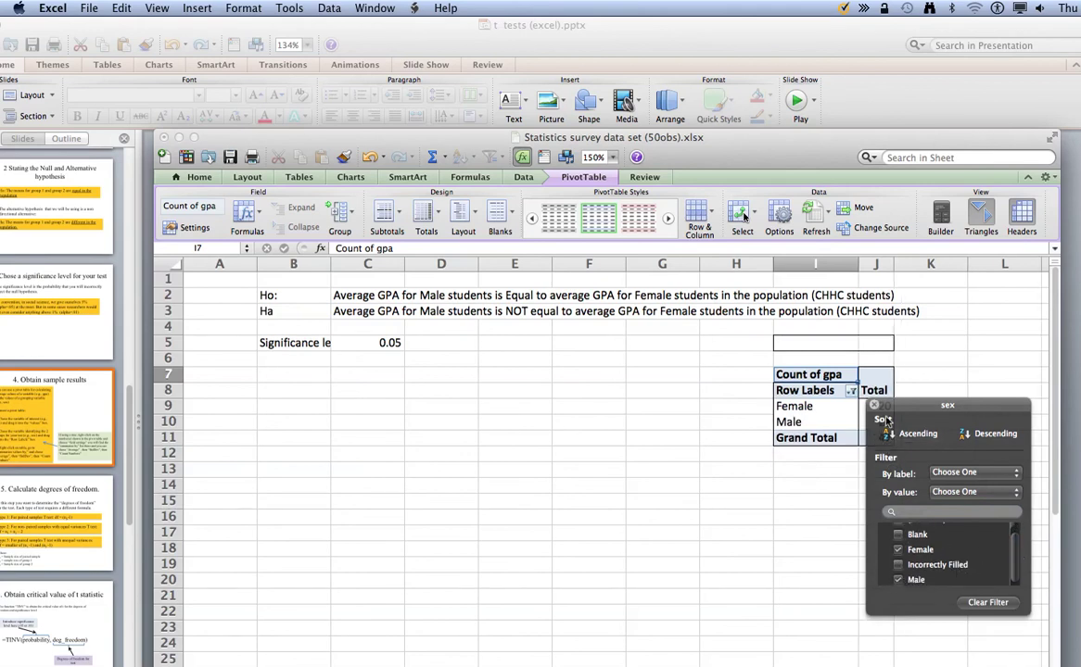
left_click(875, 408)
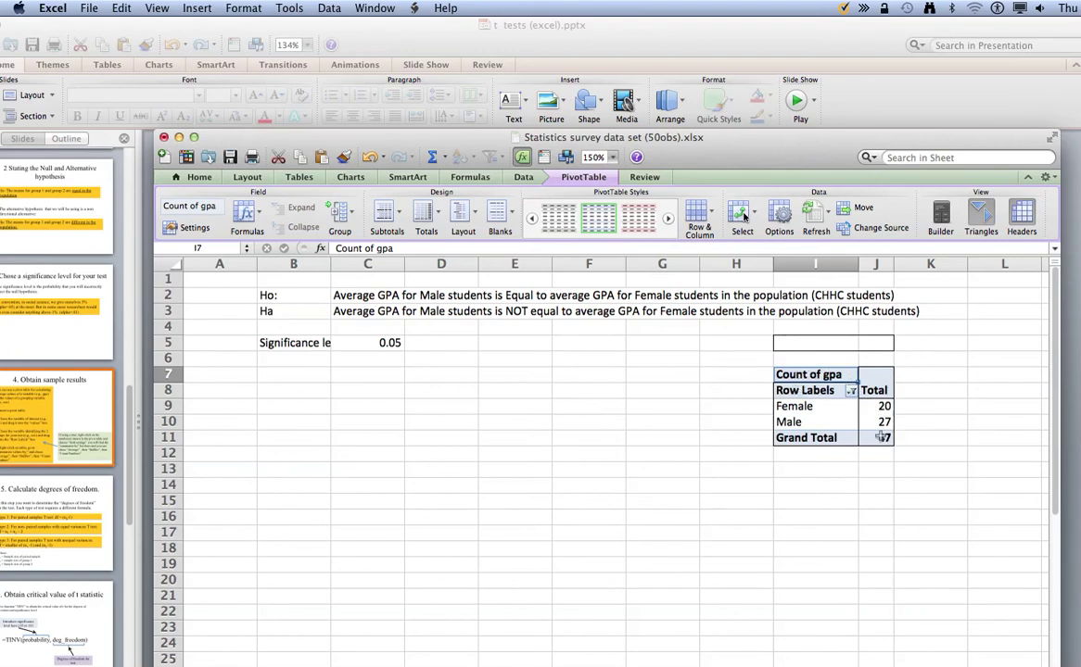
Enter the column headings Female in C7 and Male in D7
left_click(361, 375)
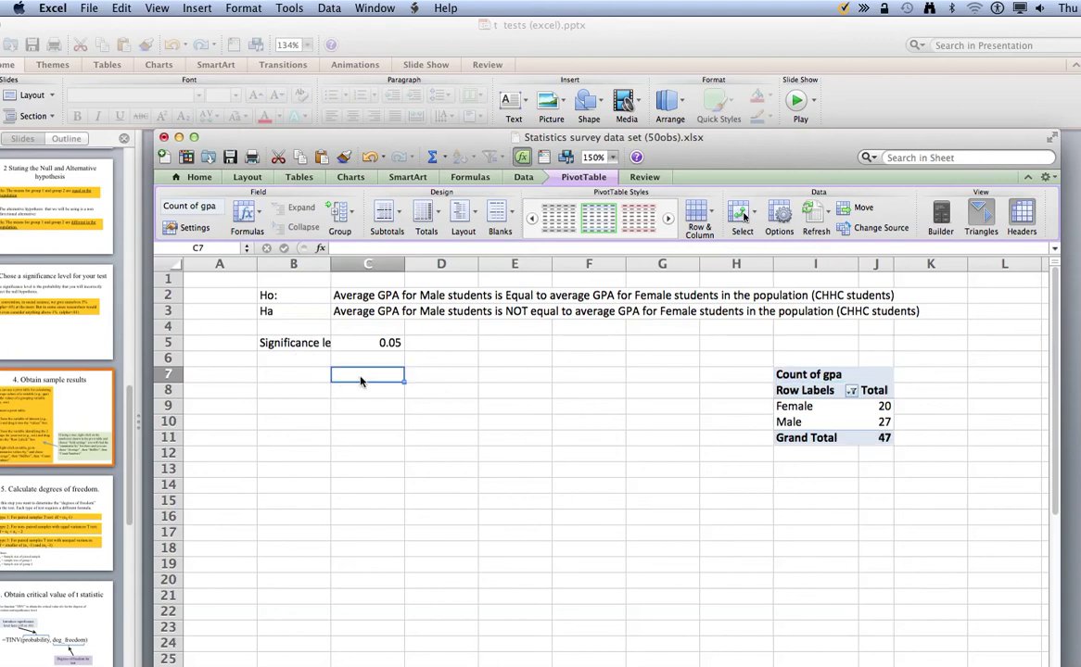
type("Female")
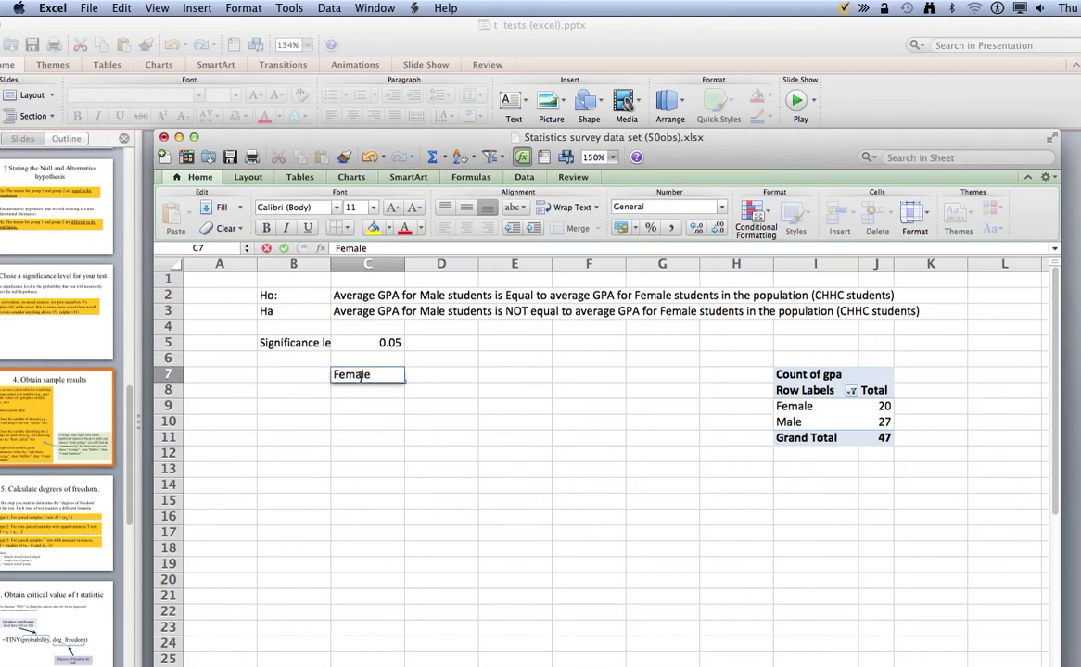
key("Tab")
type("Male")
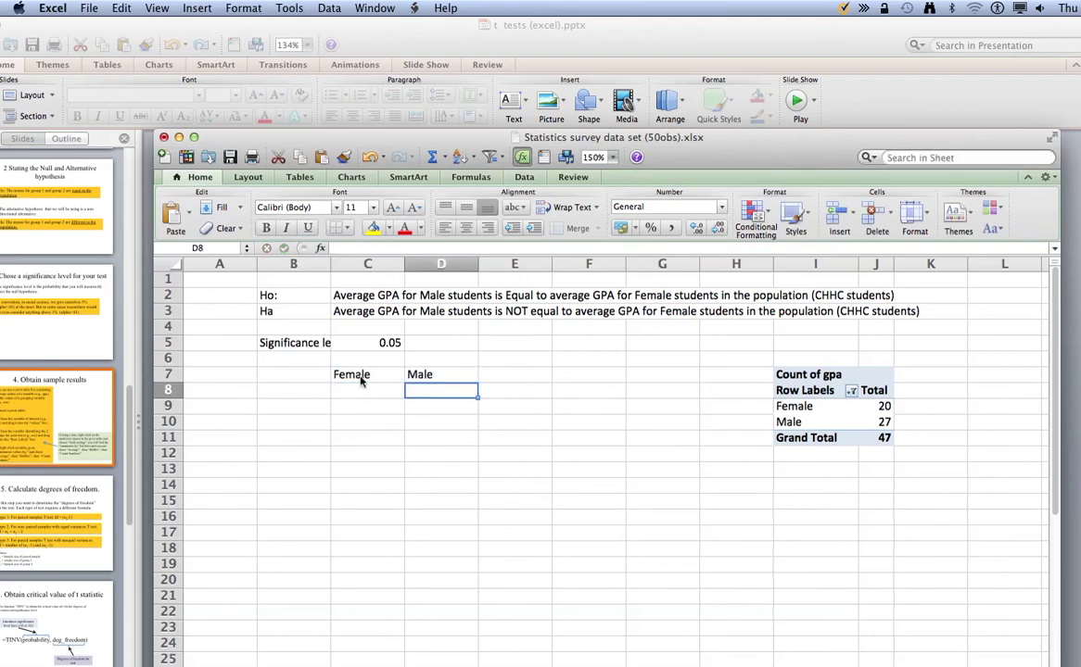
key("Return")
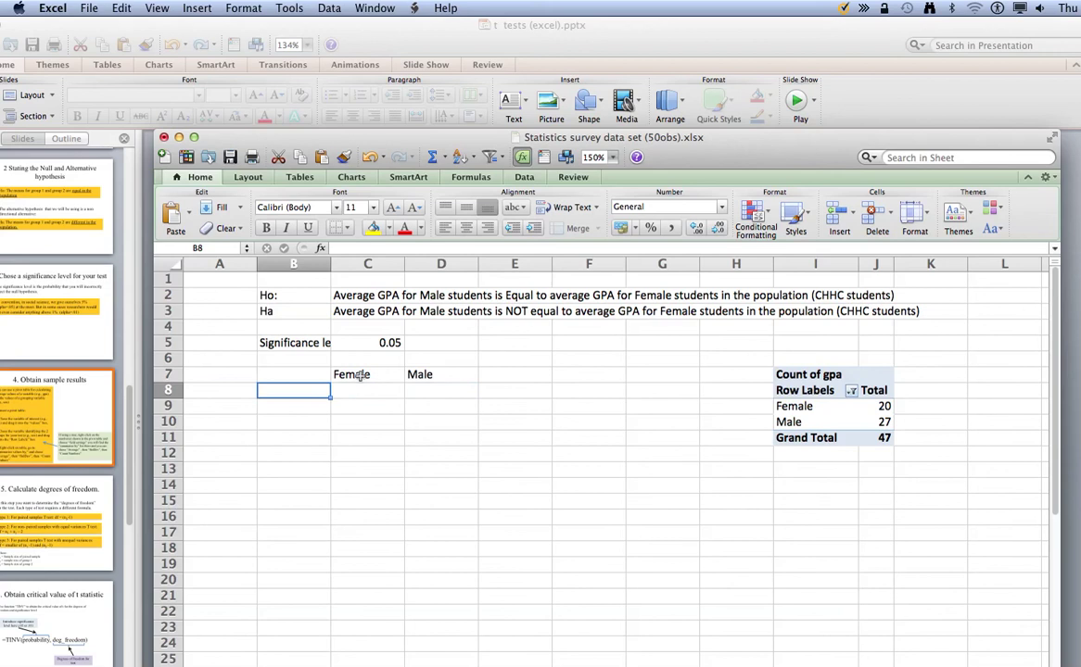
Label B8 as N and enter the sample sizes 20 for Female in C8 and 27 for Male in D8
type("N")
key("Return")
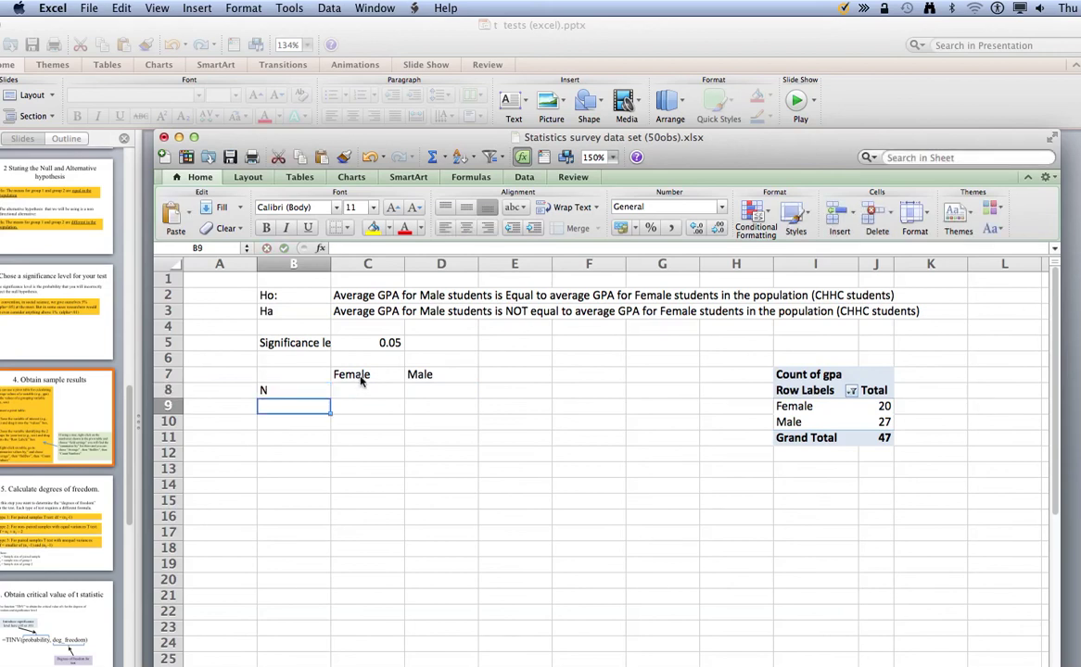
left_click(361, 383)
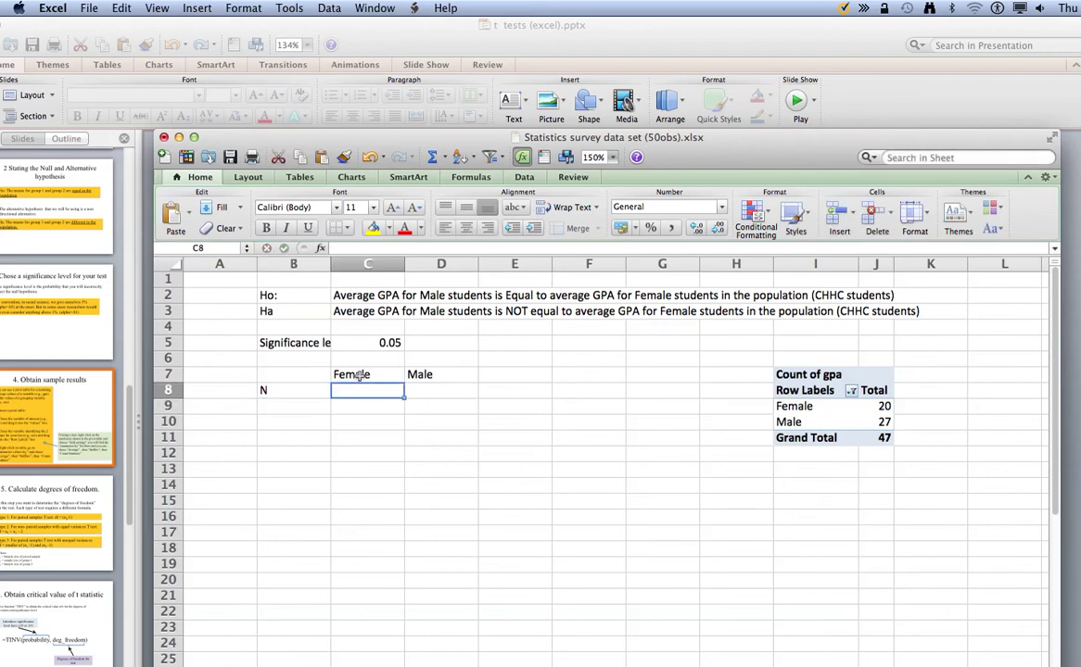
type("20")
key("Tab")
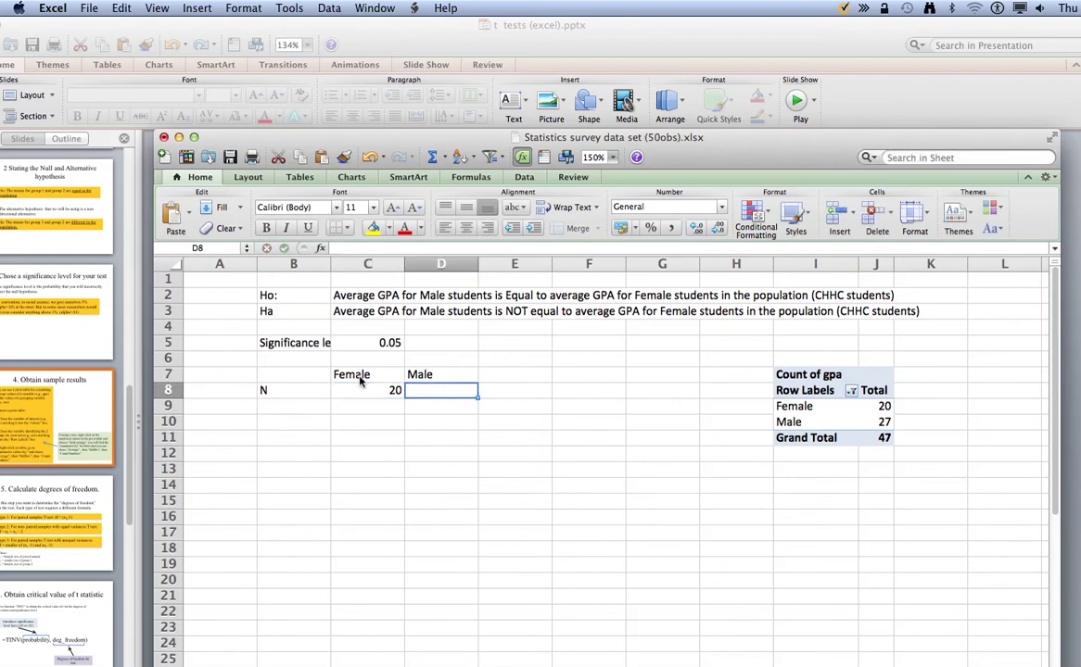
type("2")
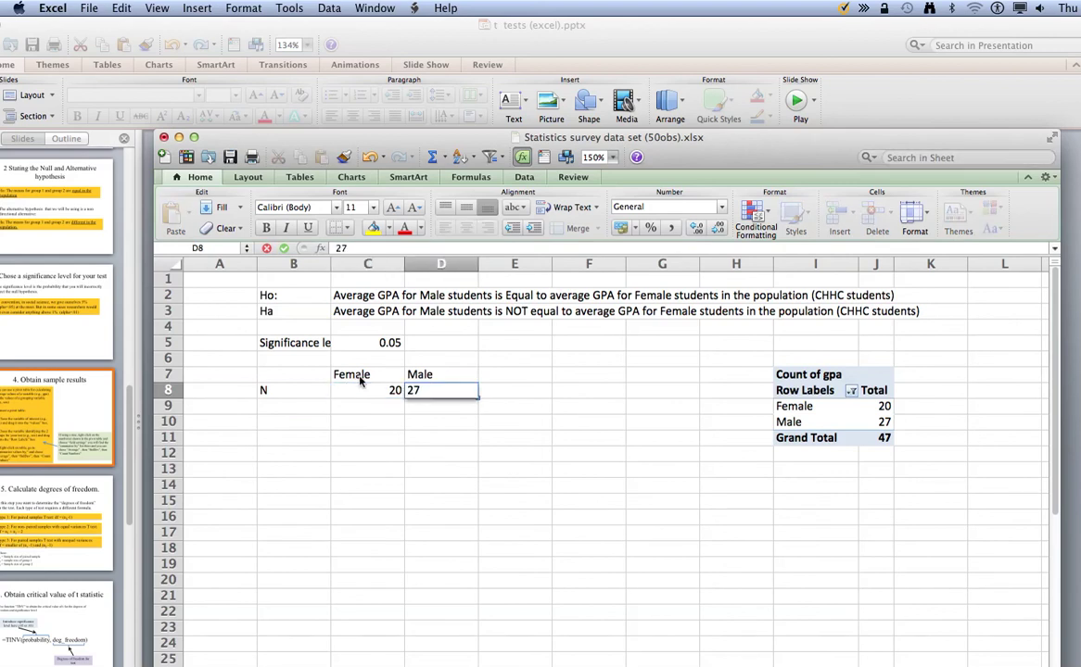
type("7")
key("Return")
Enter the row labels Average GPA in B9 and SD in B10
key("Left")
key("Left")
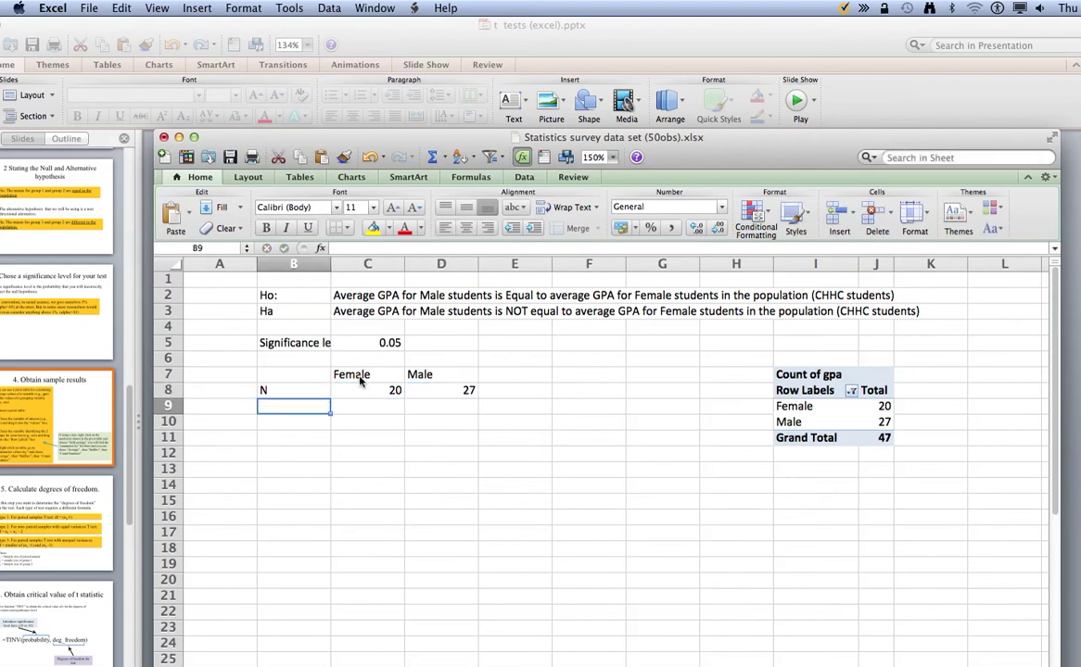
type("Ave")
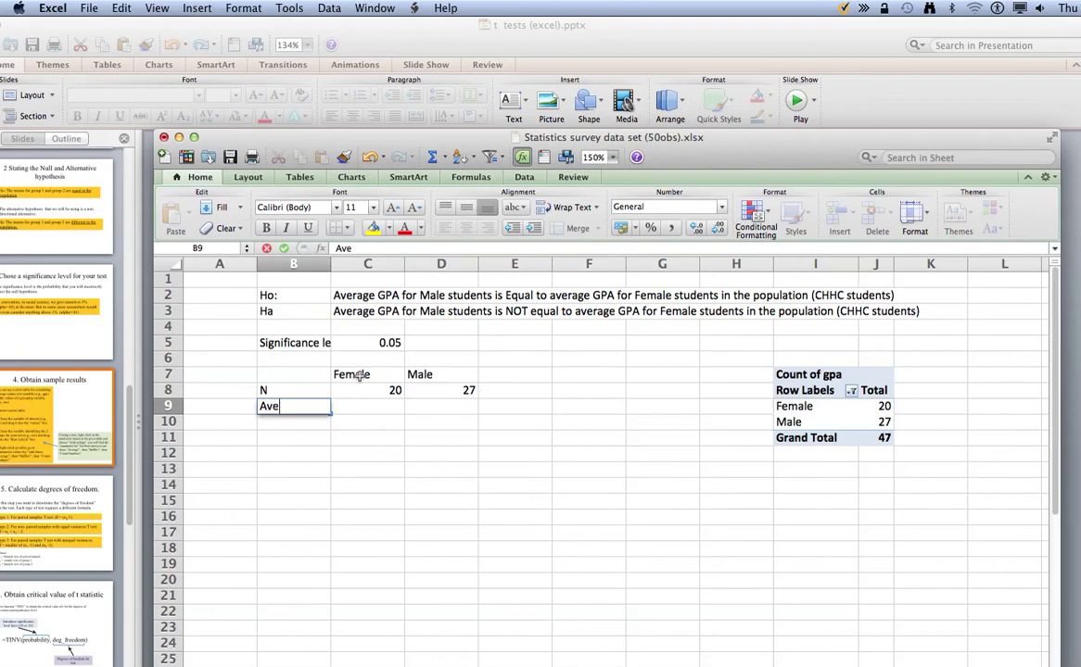
type("rage GPA")
key("Return")
type("SD")
key("Return")
key("Up")
key("Up")
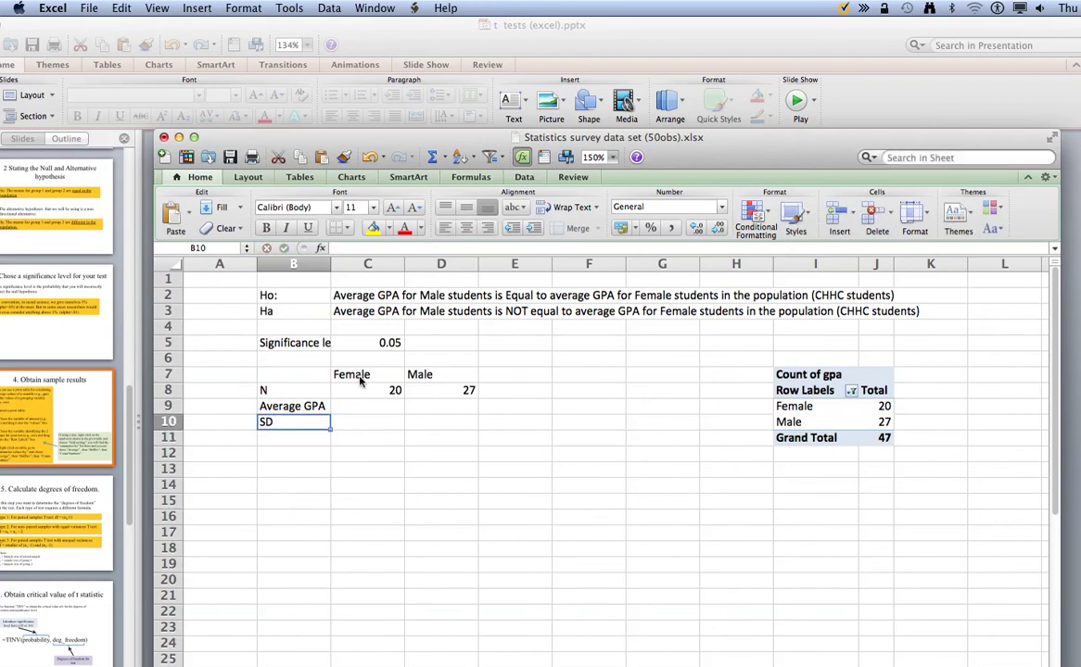
key("Right")
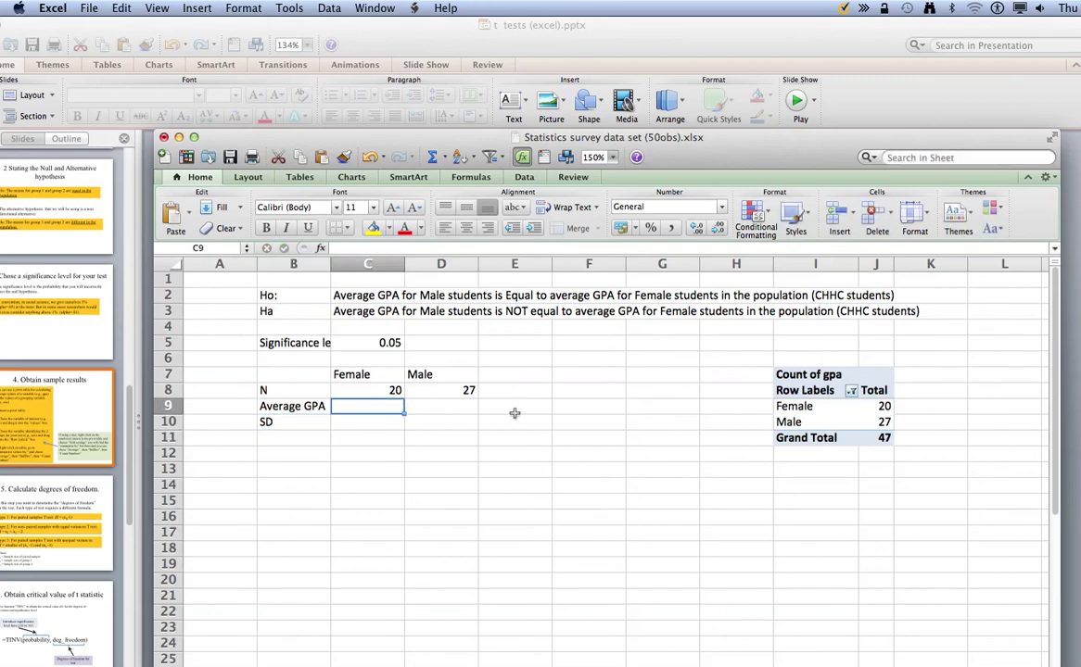
Change the PivotTable's gpa field to summarize by Average
right_click(866, 416)
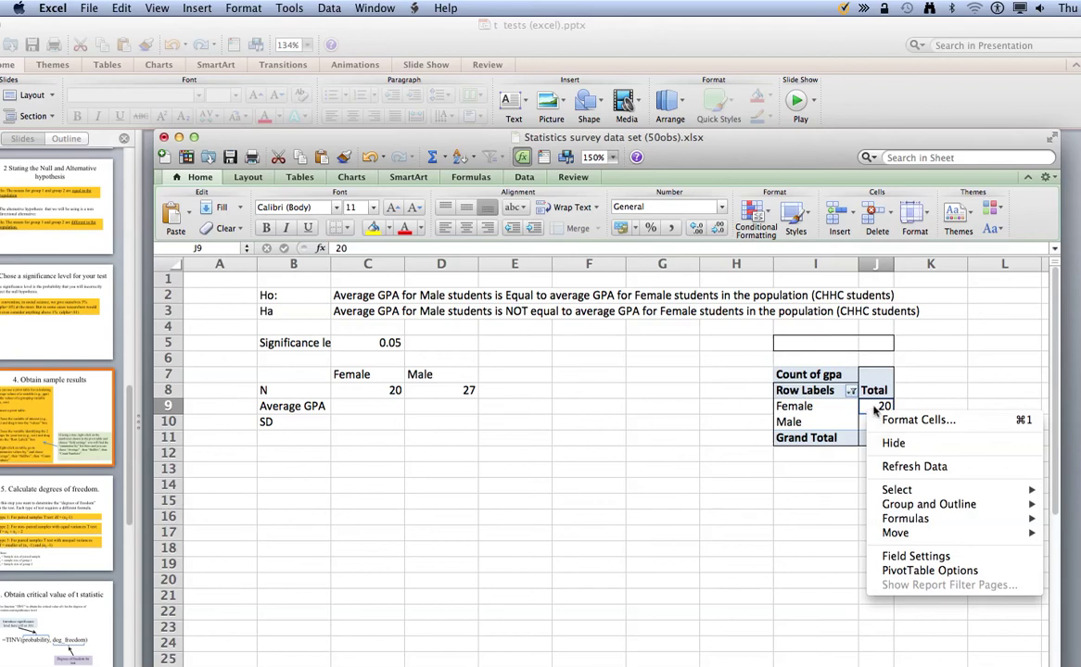
left_click(947, 559)
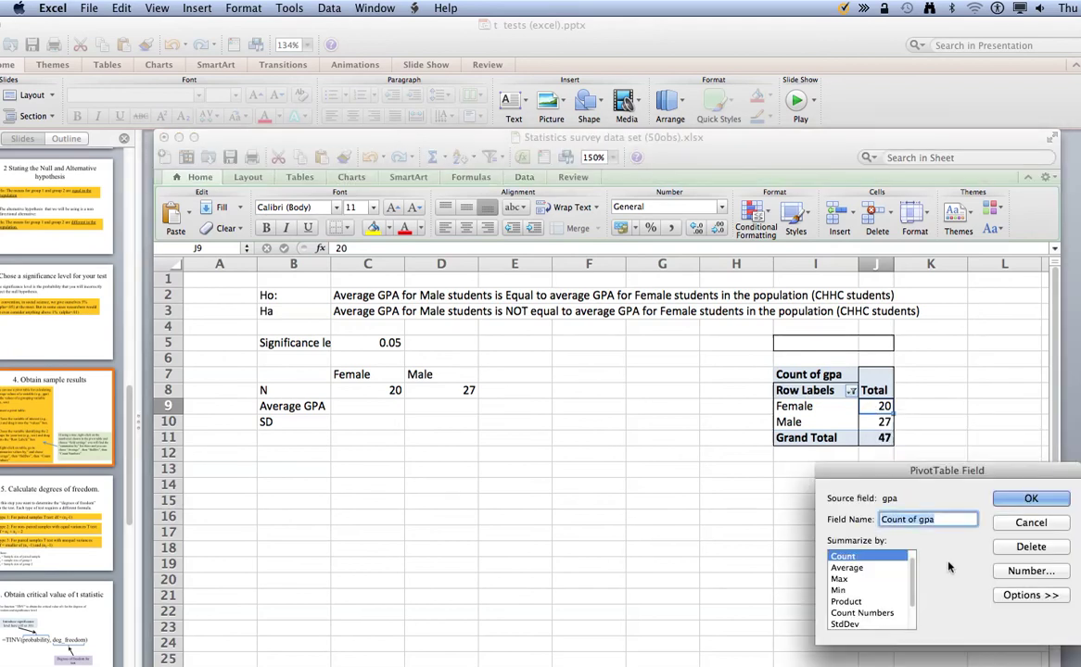
left_click(858, 569)
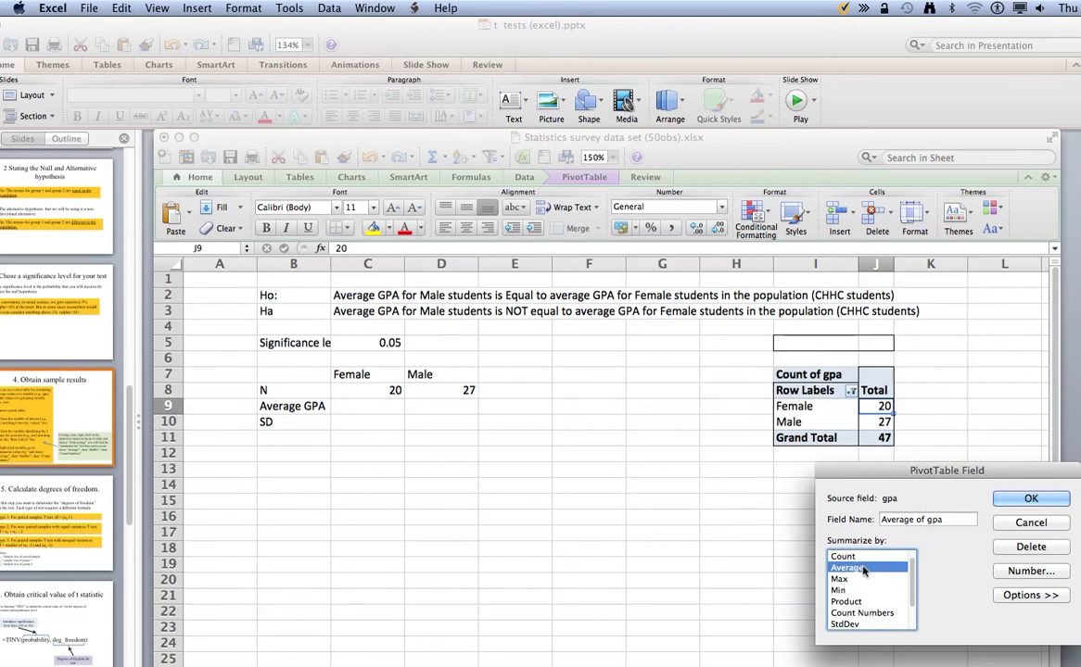
left_click(1030, 499)
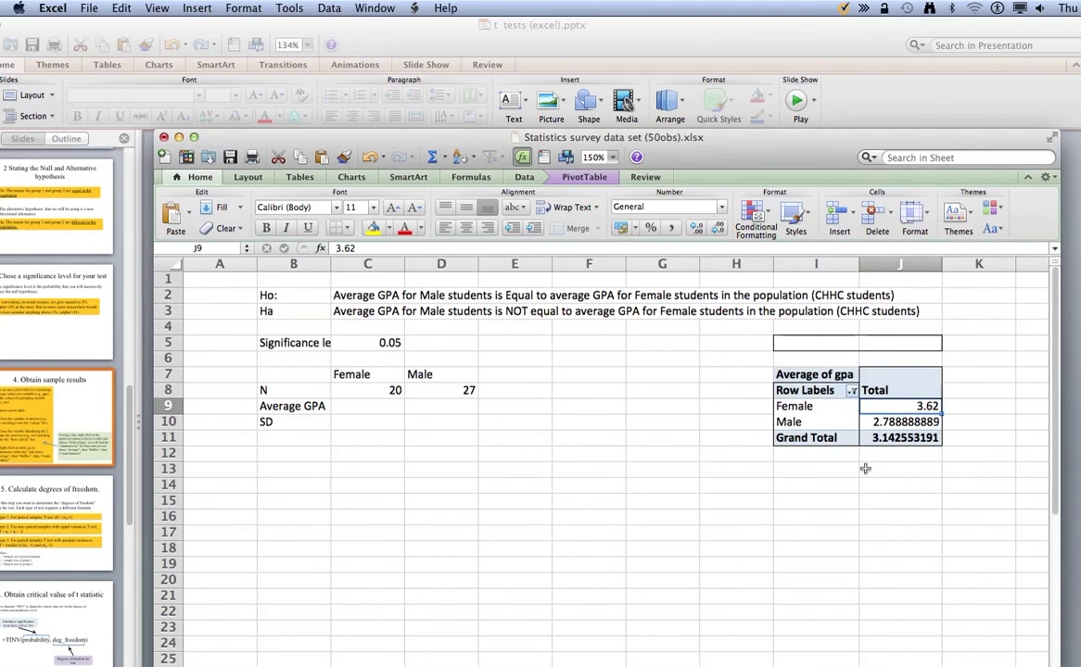
Enter the average GPAs 3.62 for Female in C9 and 2.79 for Male in D9
left_click(386, 406)
type("3.62")
key("Tab")
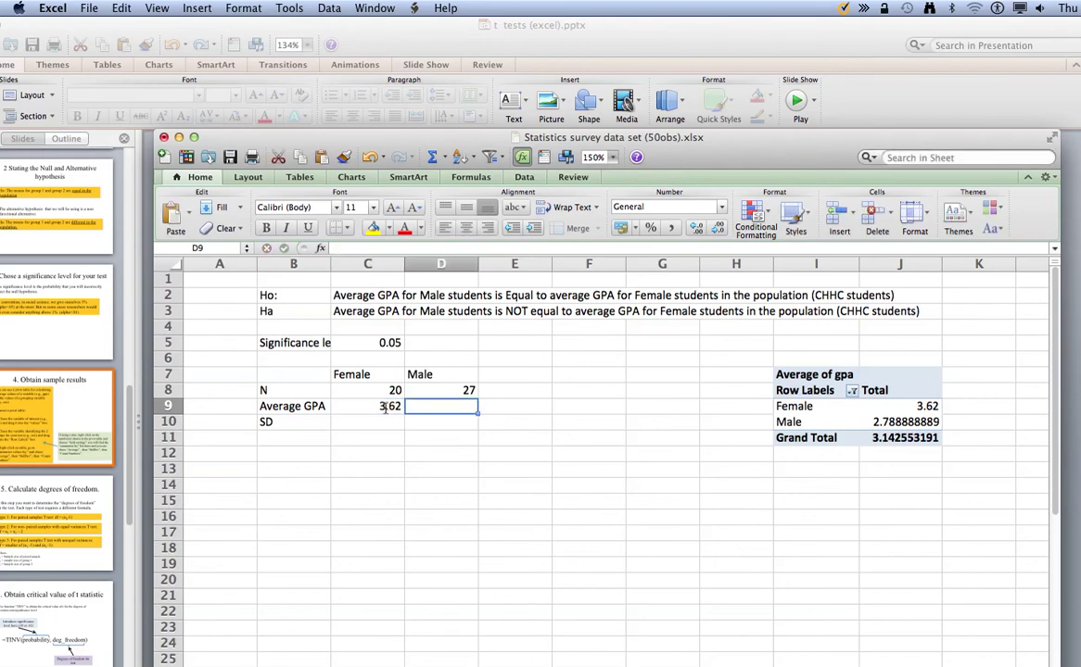
type("2")
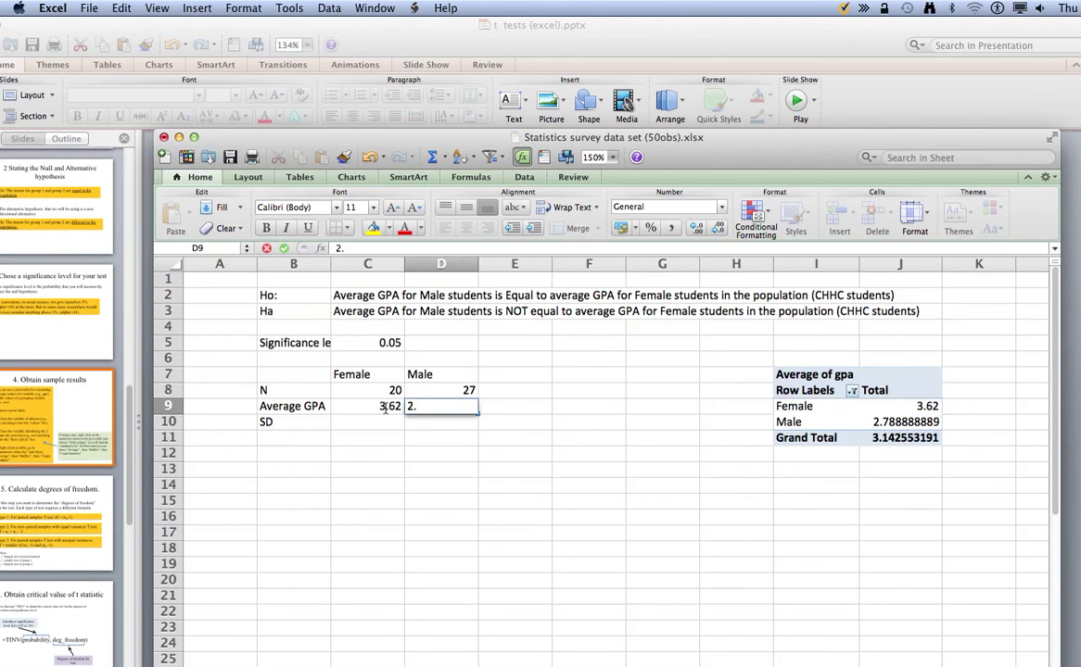
type(".79")
left_click(381, 457)
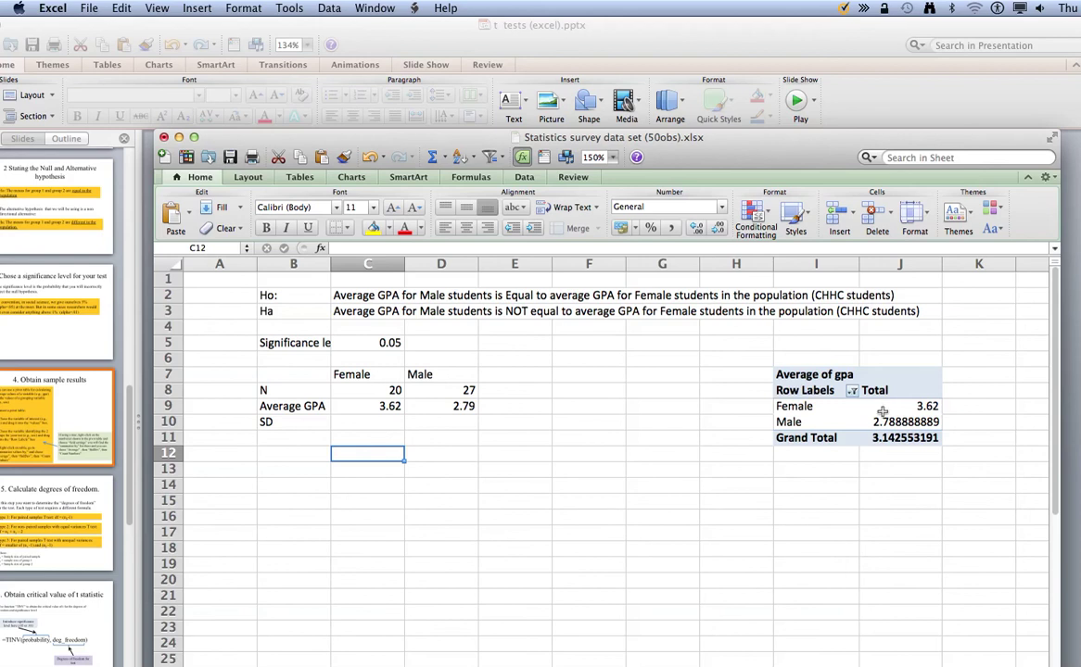
Change the PivotTable's gpa field to summarize by StdDev
right_click(883, 411)
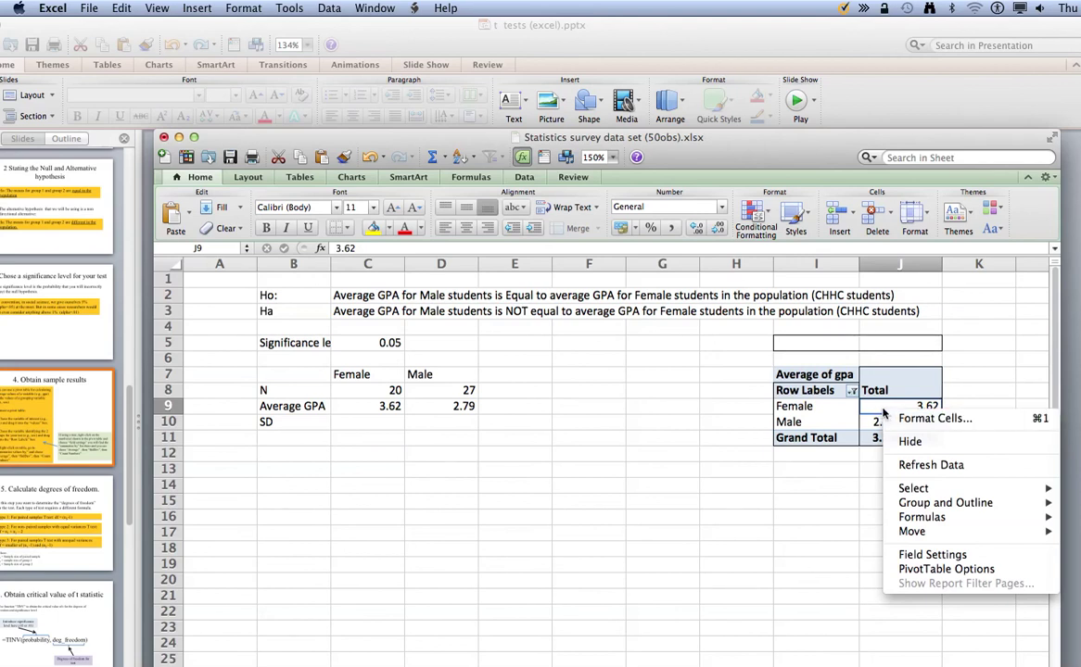
left_click(931, 554)
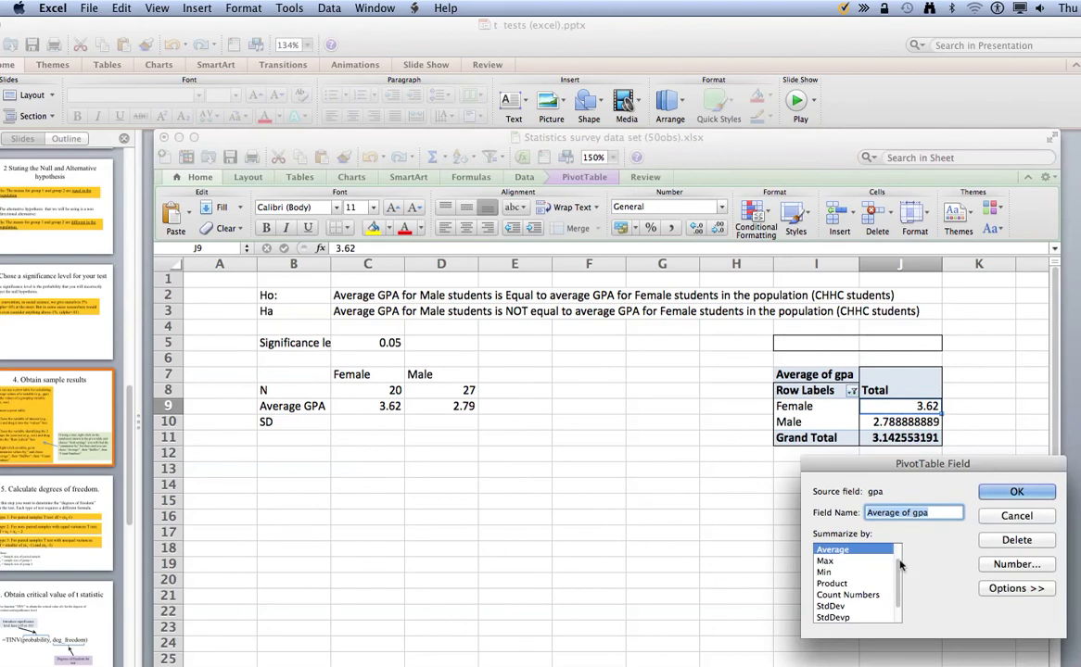
left_click(834, 606)
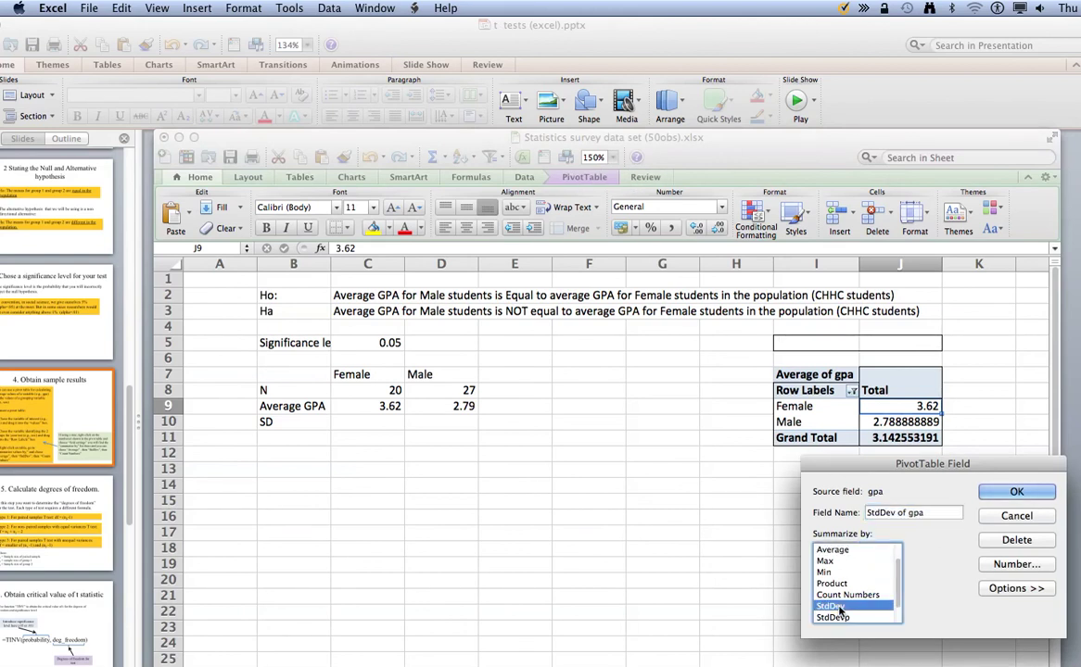
left_click(991, 492)
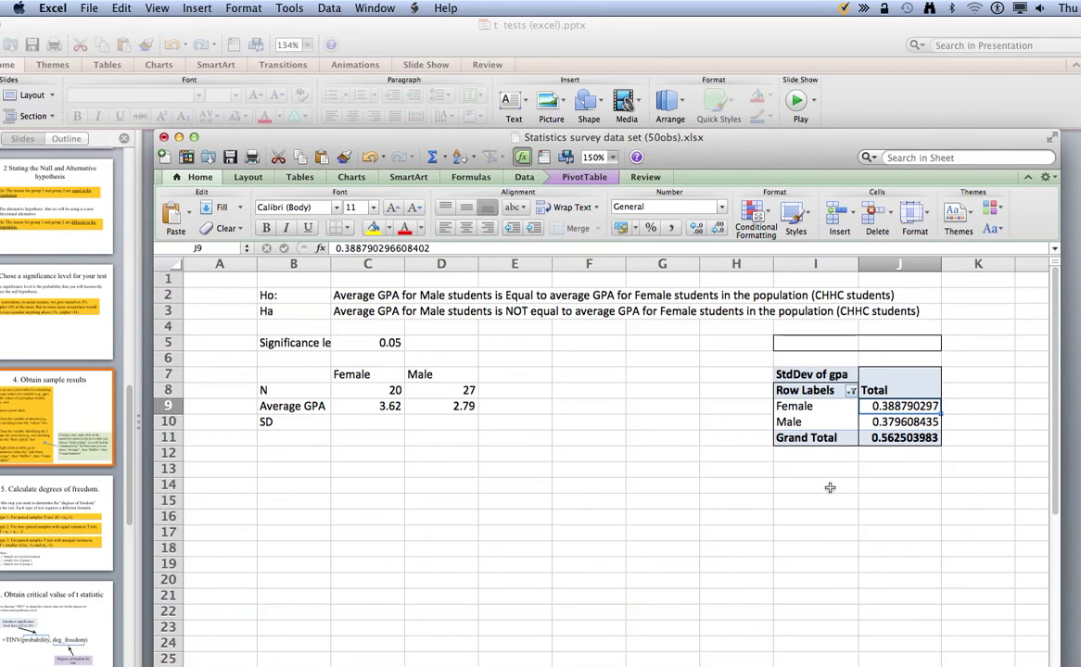
Enter the standard deviations 0.39 for Female in C10 and 0.38 for Male in D10
left_click(385, 424)
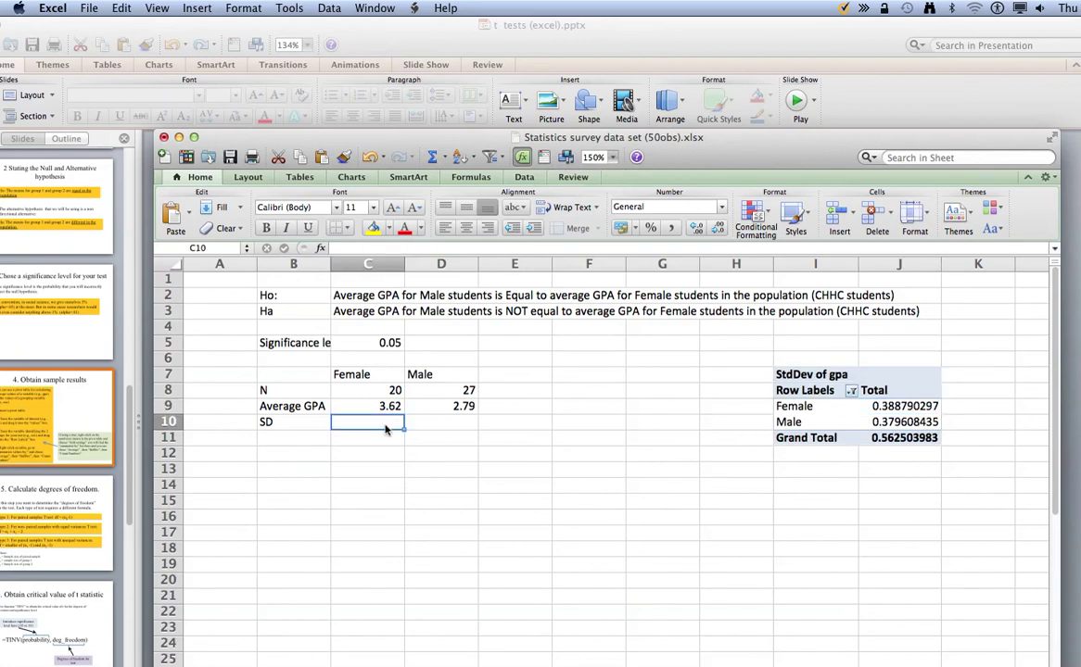
type(".38")
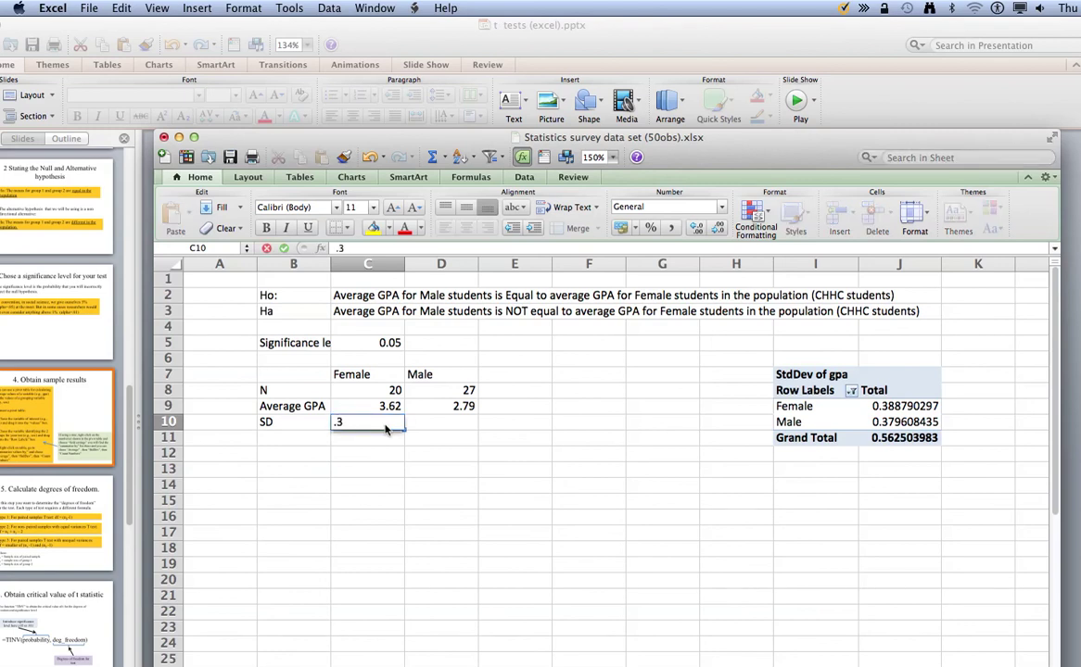
key("Tab")
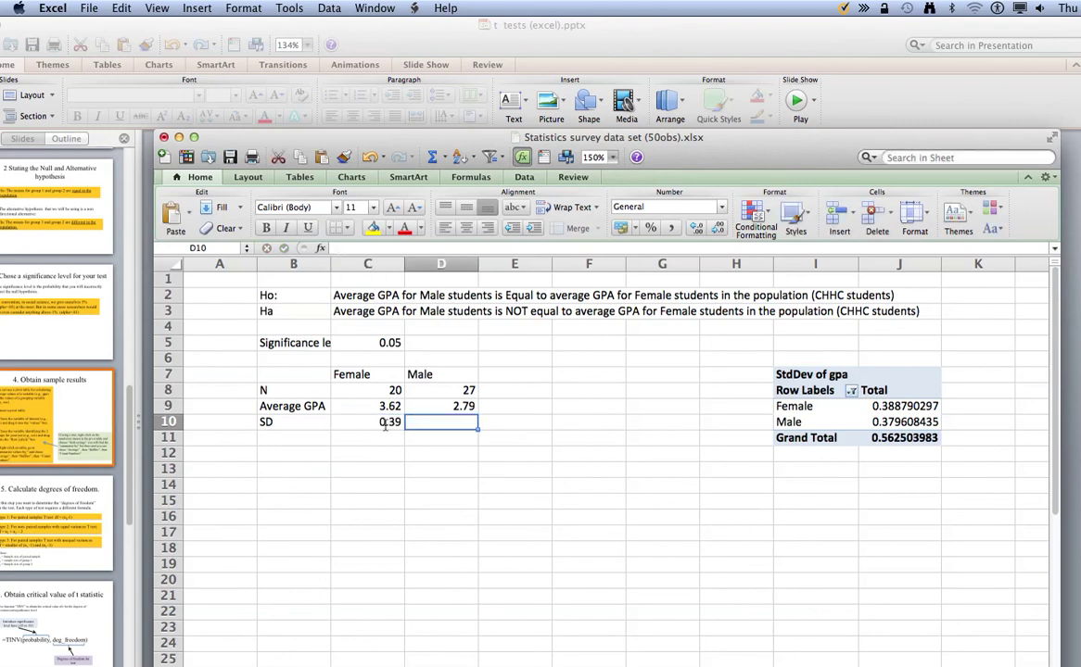
type(".38")
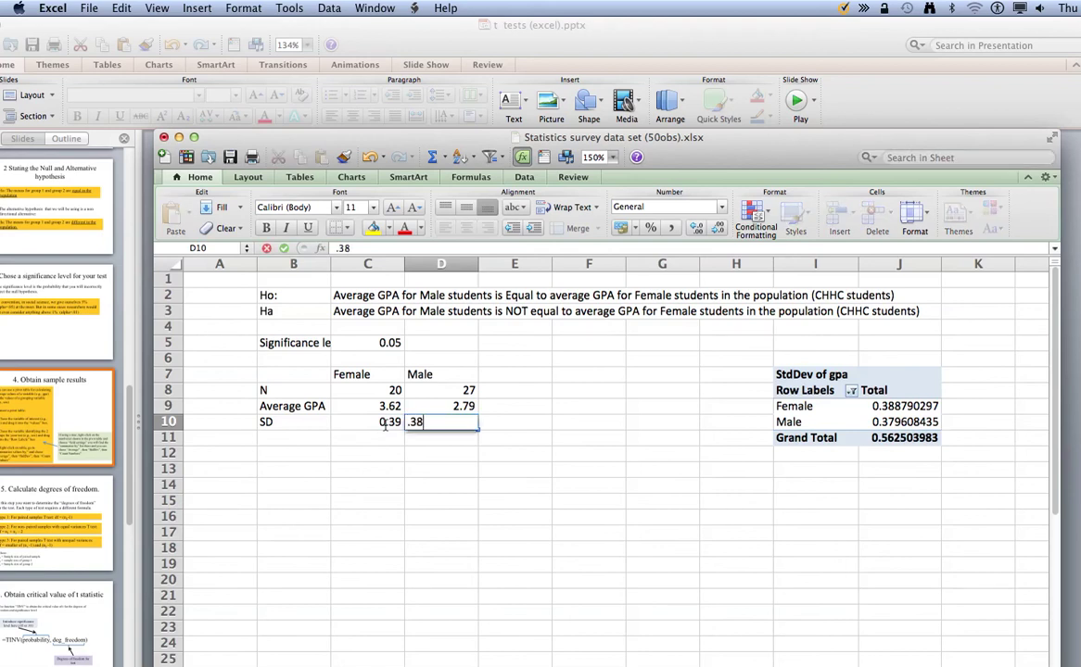
key("Return")
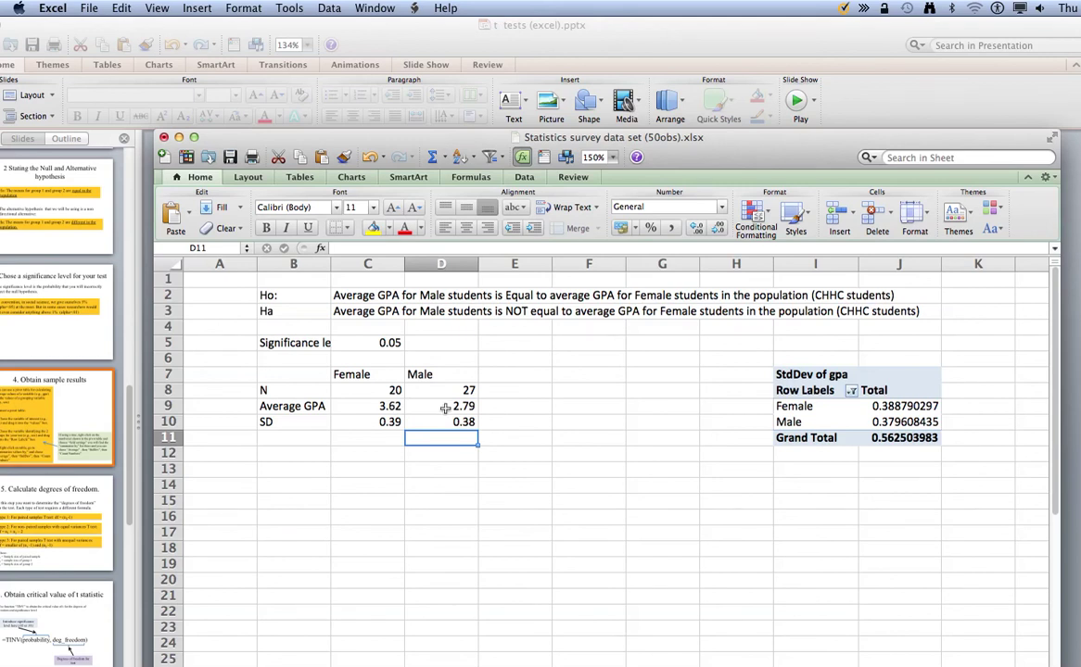
Rearrange the summary rows in B8:D10 into the order Average GPA, SD, N, keeping each row's Female and Male values
left_click_drag(278, 390, 429, 437)
left_click_drag(282, 406, 428, 386)
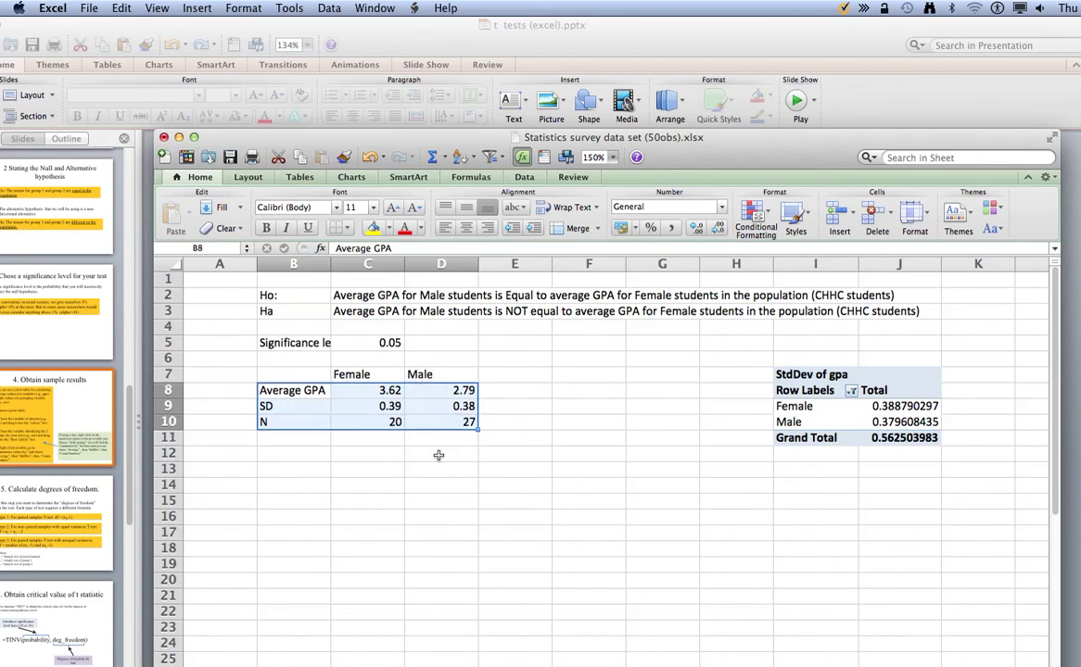
left_click(370, 390)
left_click(432, 390)
left_click(361, 390)
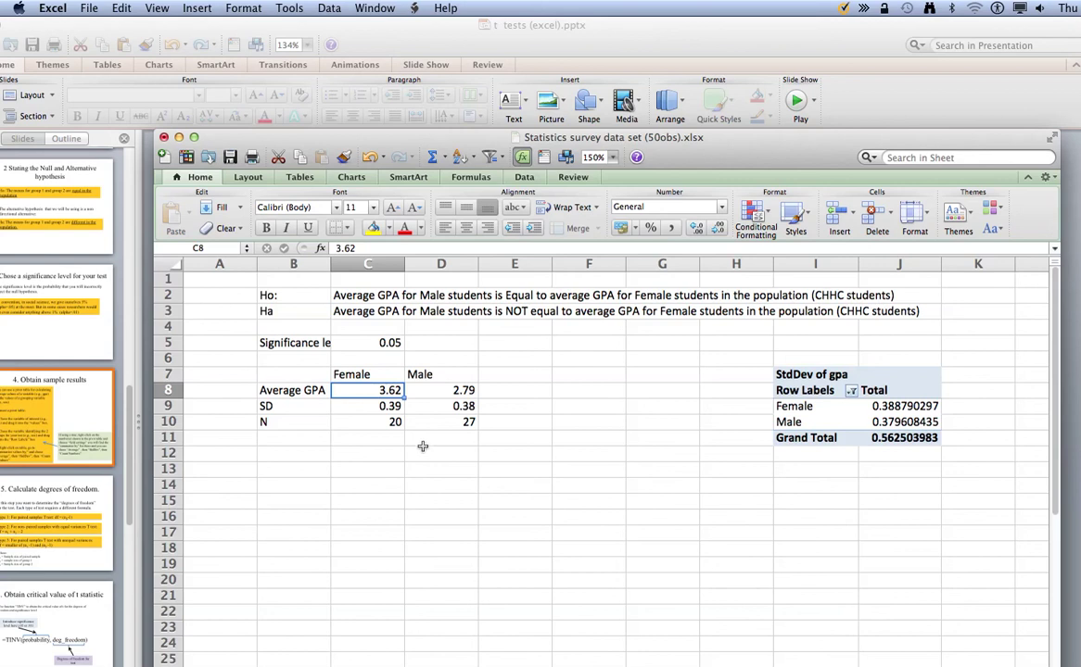
Switch to the PowerPoint presentation on t tests and show the slide "4. Obtain sample results"
left_click(51, 422)
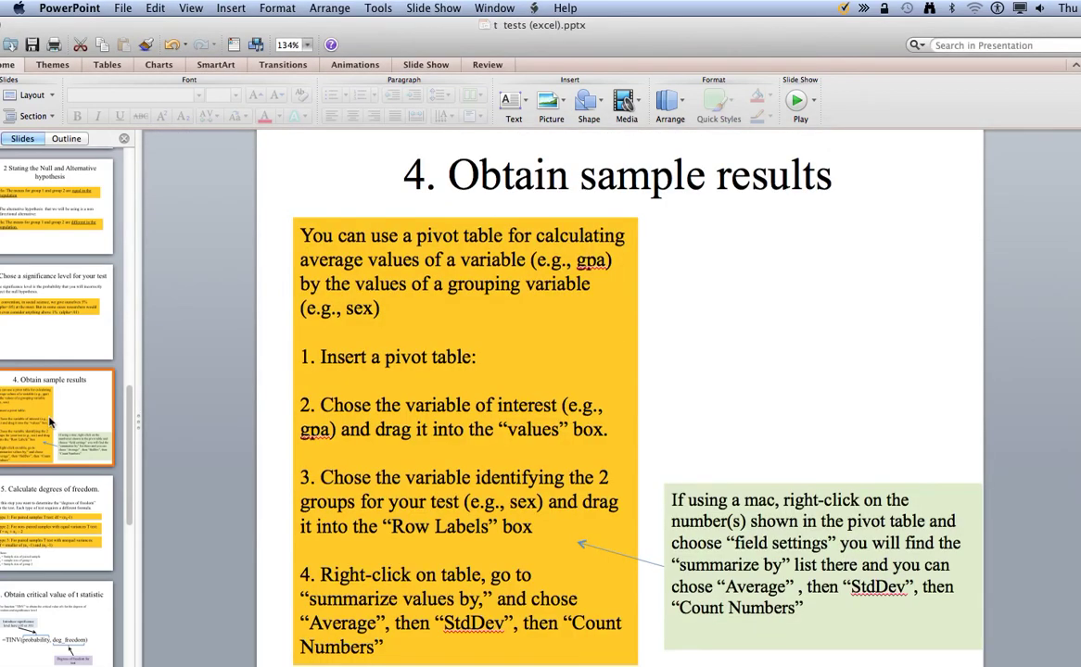